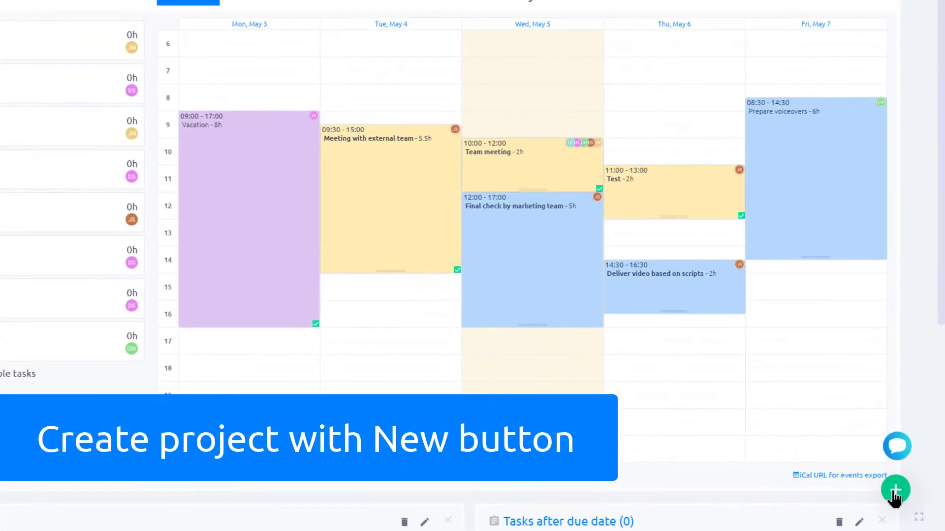
Start a new custom project named 'Subproject 1' from the quick-add menu
{"action": "left_click", "coordinate": [894, 490]}
{"action": "left_click", "coordinate": [865, 427]}
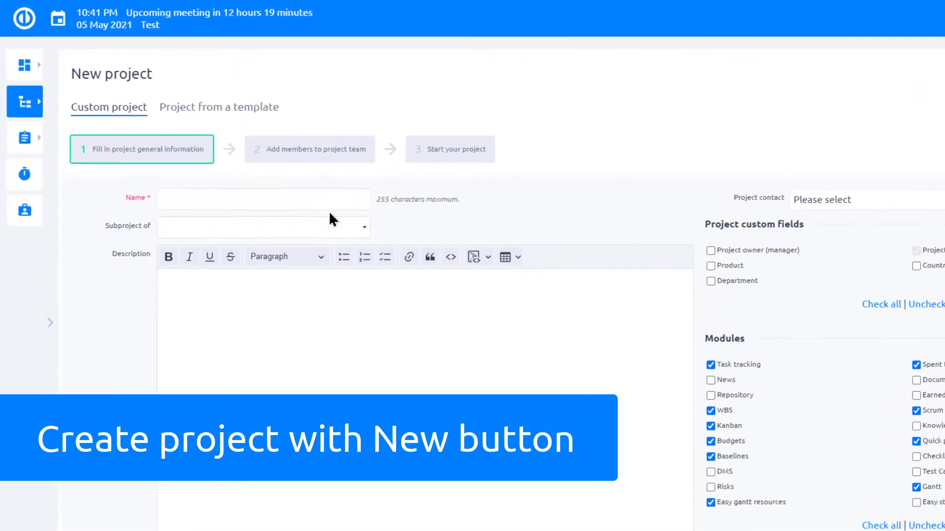
{"action": "left_click", "coordinate": [310, 201]}
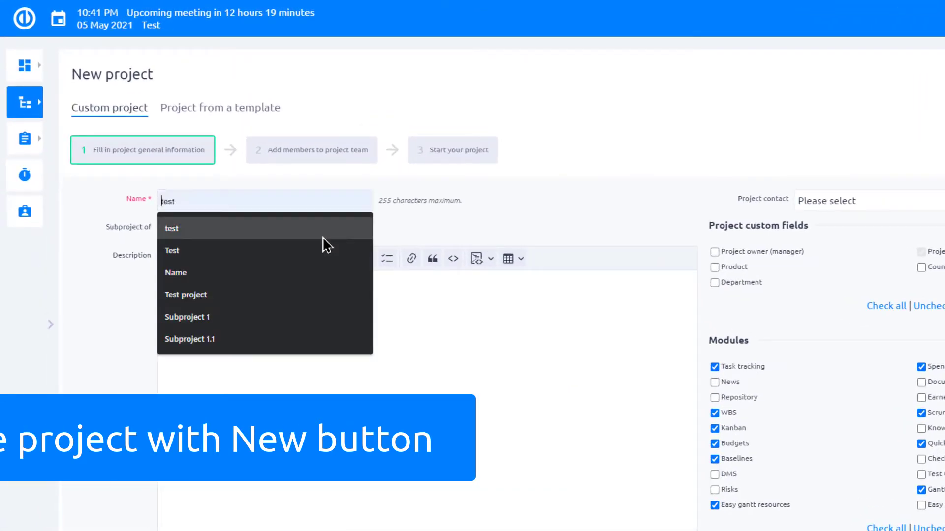
Set the parent to 'New videos for Easy Redmine 11' and write a project description
{"action": "left_click", "coordinate": [316, 321]}
{"action": "left_click", "coordinate": [159, 236]}
{"action": "type", "text": "eas"}
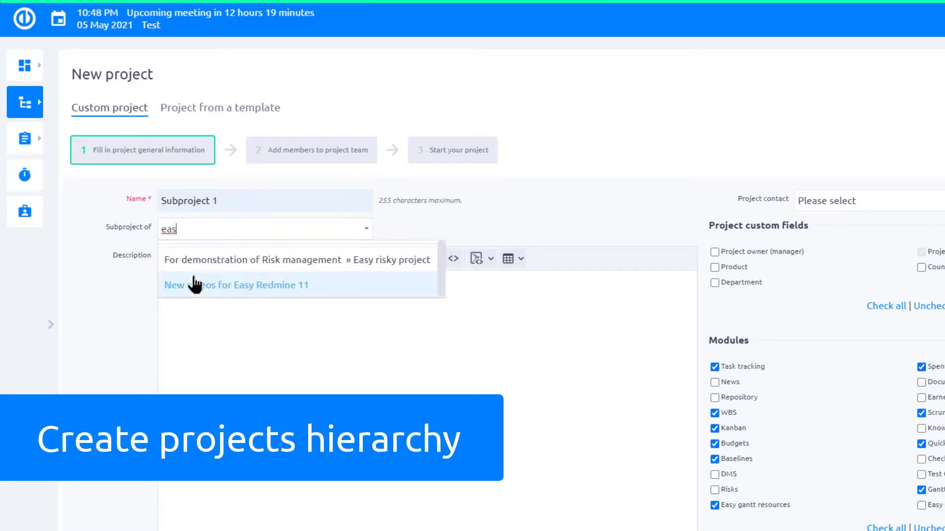
{"action": "left_click", "coordinate": [194, 281]}
{"action": "left_click", "coordinate": [176, 283]}
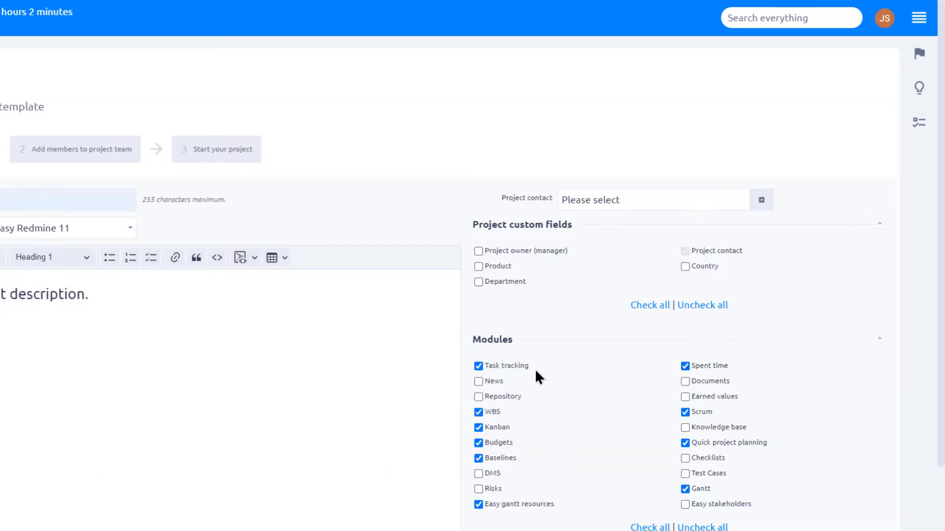
{"action": "scroll", "coordinate": [535, 310], "scroll_direction": "down", "scroll_amount": 4}
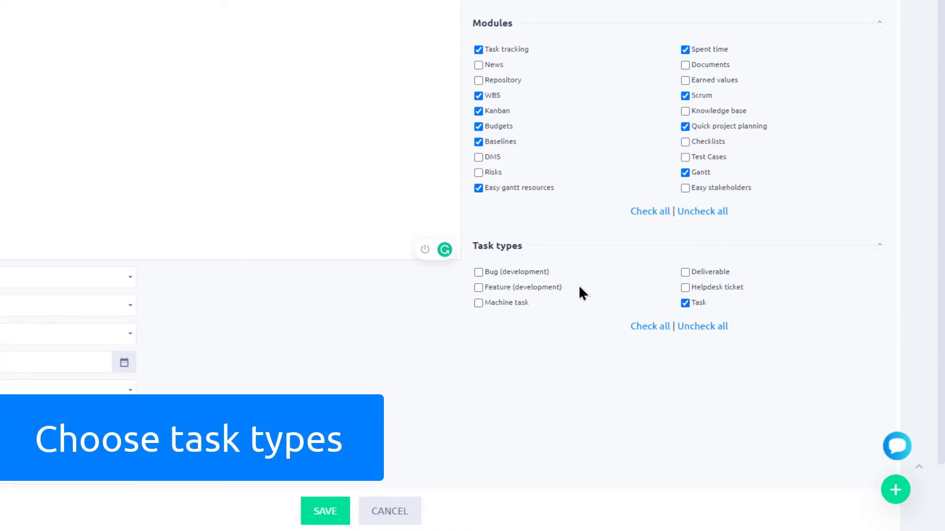
Save Subproject 1 with Bug and Feature task types, adding Clients as External Role members
{"action": "left_click", "coordinate": [512, 278]}
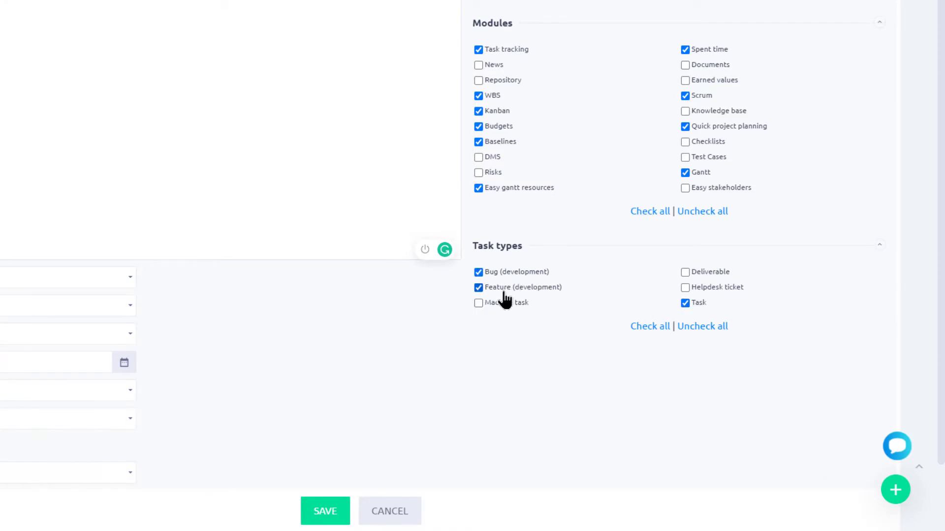
{"action": "scroll", "coordinate": [505, 301], "scroll_direction": "up", "scroll_amount": 3}
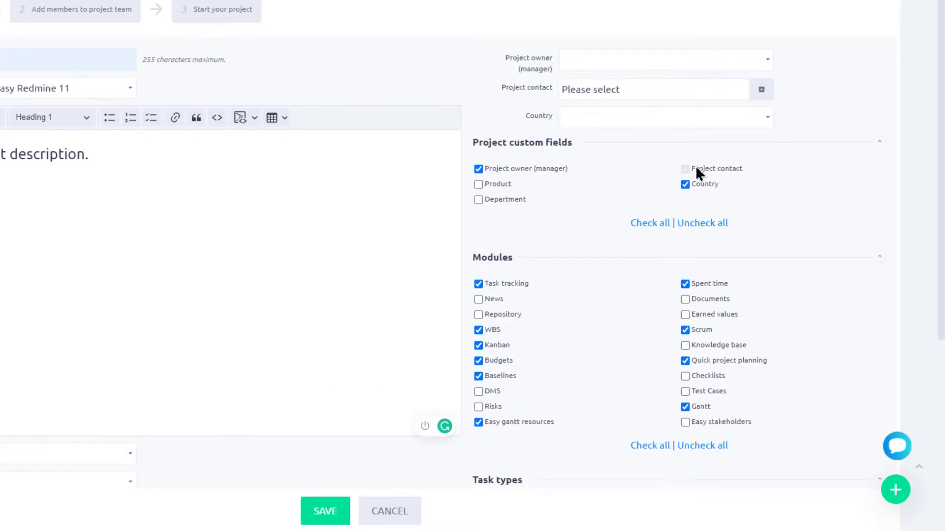
{"action": "scroll", "coordinate": [687, 178], "scroll_direction": "down", "scroll_amount": 4}
{"action": "left_click", "coordinate": [337, 484]}
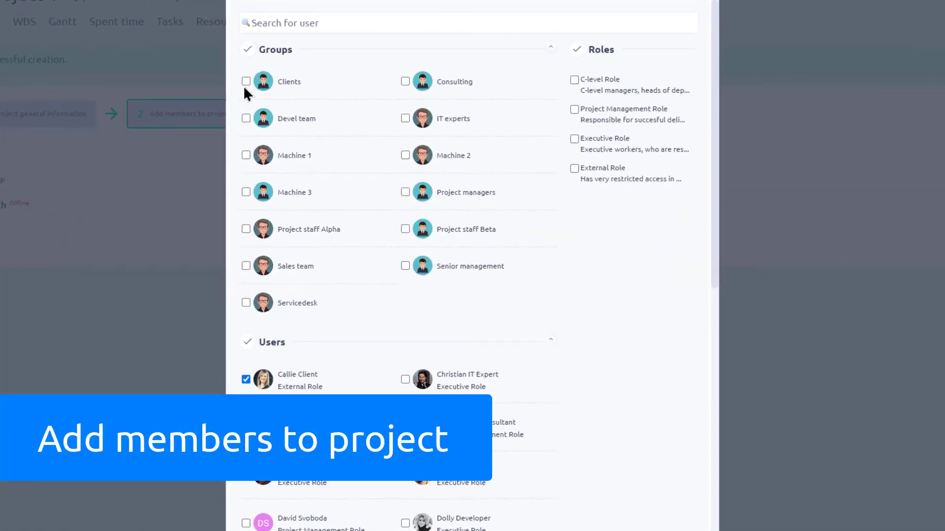
{"action": "left_click", "coordinate": [573, 169]}
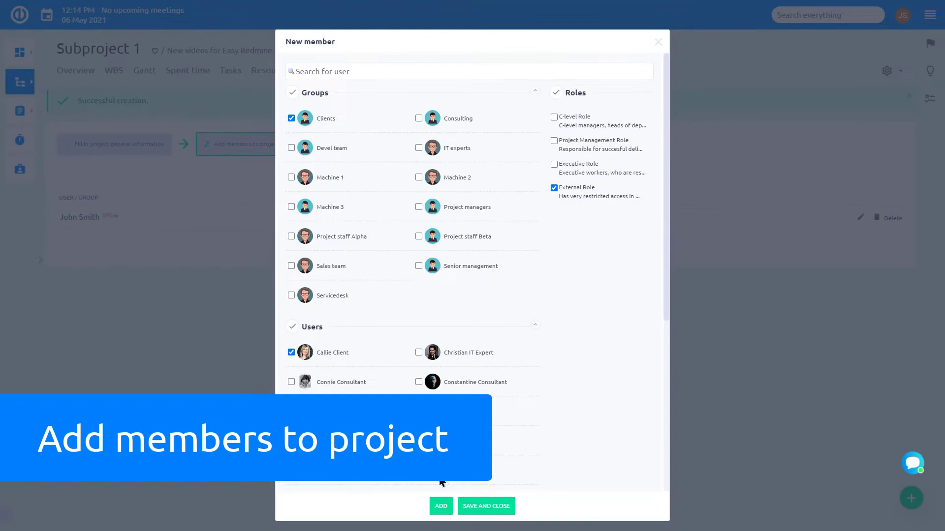
{"action": "left_click", "coordinate": [440, 507]}
{"action": "left_click", "coordinate": [660, 46]}
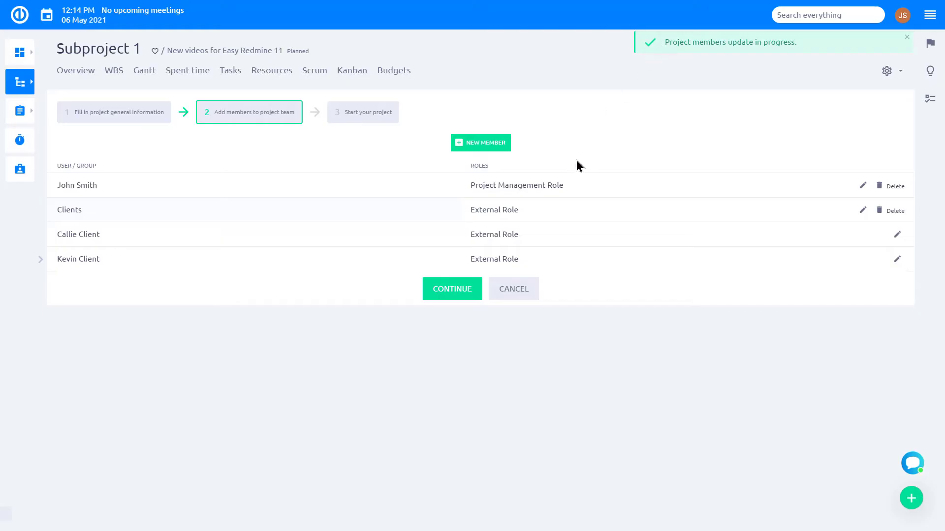
{"action": "left_click", "coordinate": [461, 292]}
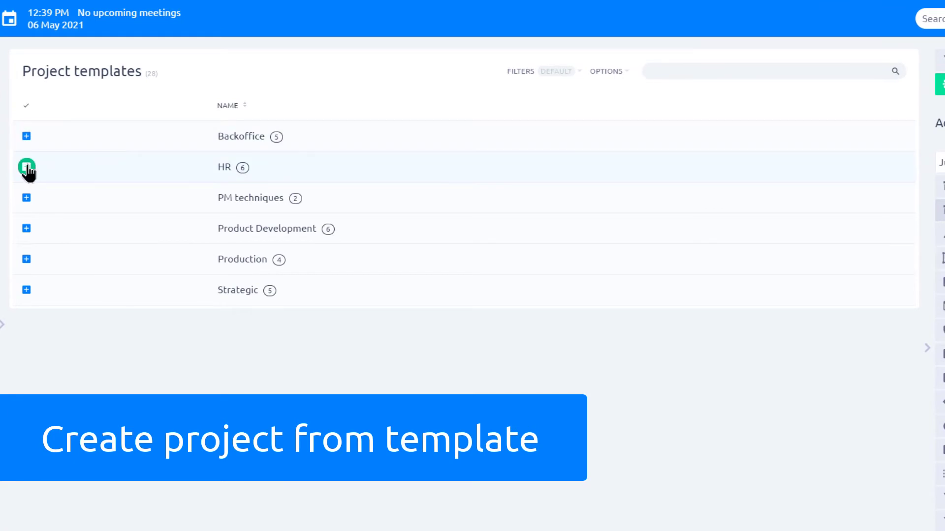
Browse the project template groups, expanding the HR group
{"action": "left_click", "coordinate": [27, 169]}
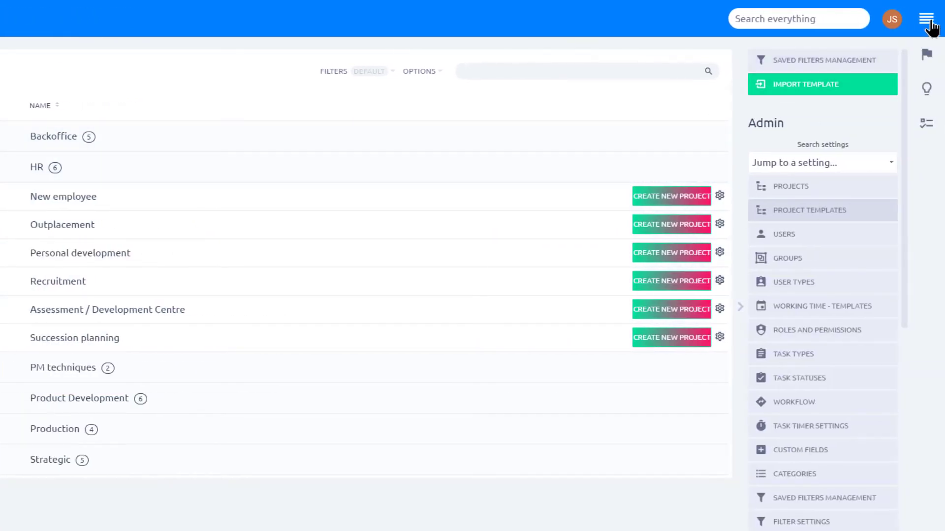
{"action": "left_click", "coordinate": [927, 23]}
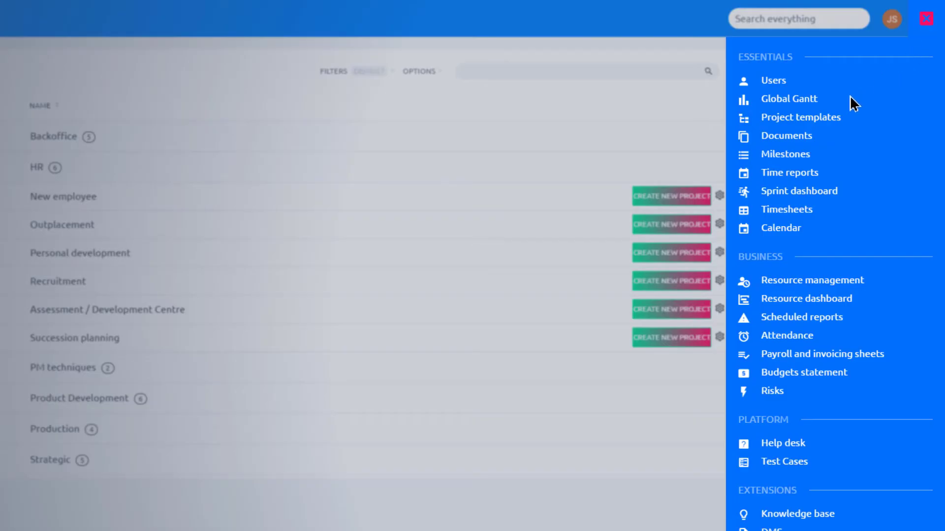
{"action": "left_click", "coordinate": [760, 118]}
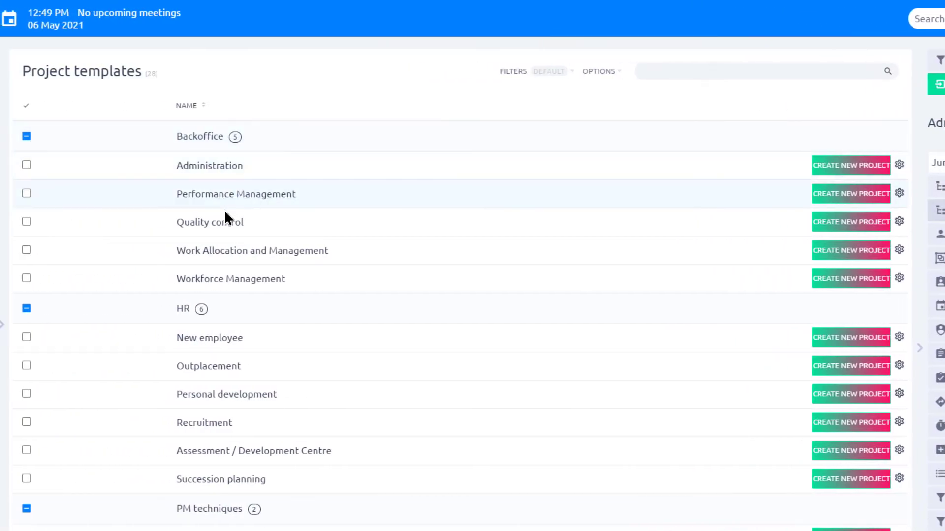
Create a project from the Quality control template and open its Information settings
{"action": "left_click", "coordinate": [821, 222]}
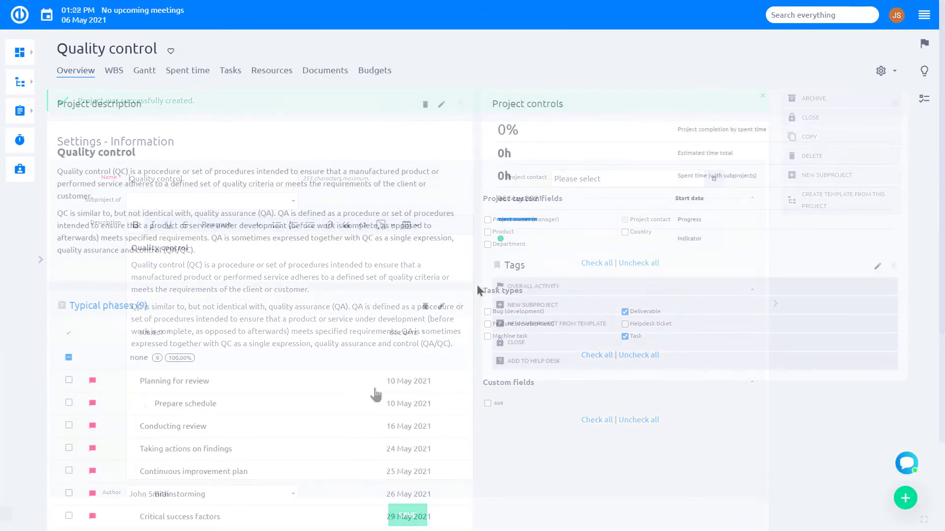
{"action": "left_click", "coordinate": [884, 71]}
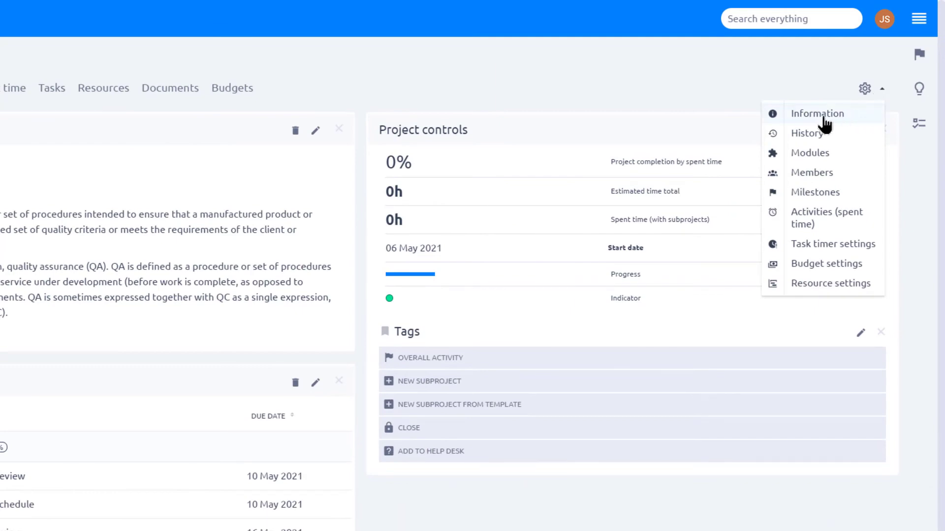
{"action": "left_click", "coordinate": [832, 118]}
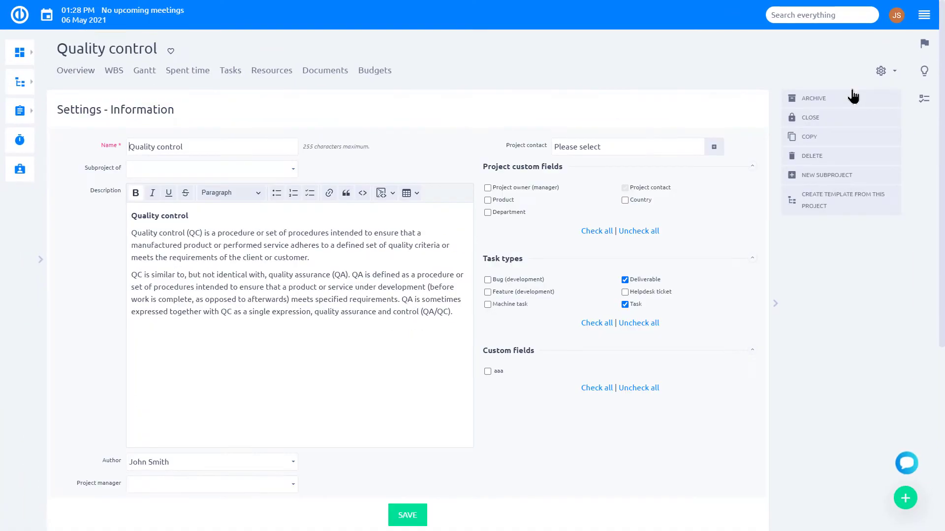